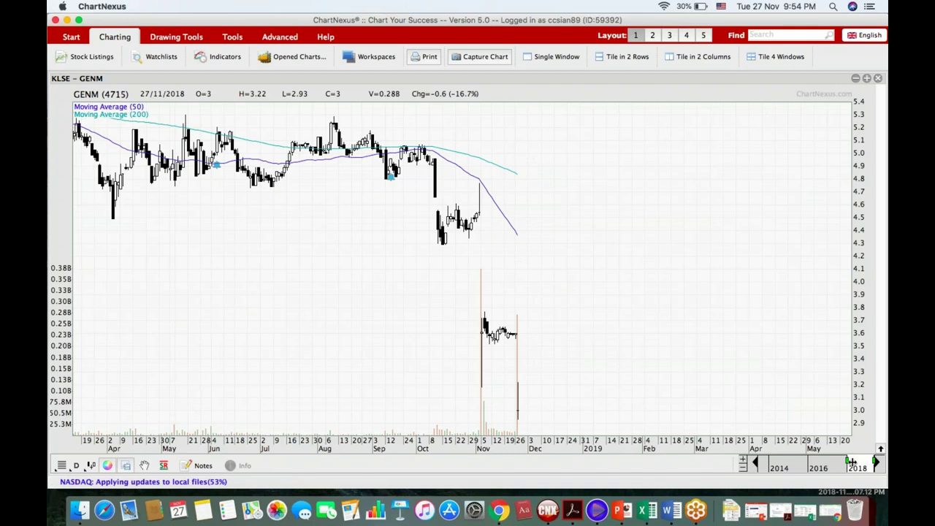
# - Zoom out to about five years of prices and switch the GENM chart to weekly candles
pyautogui.moveTo(851, 462); pyautogui.dragTo(840, 470)
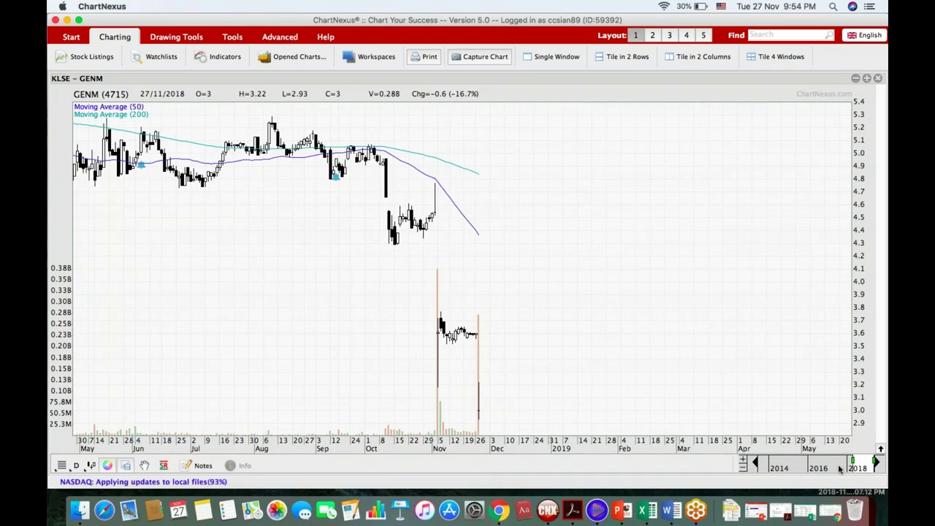
pyautogui.moveTo(841, 469); pyautogui.dragTo(439, 270)
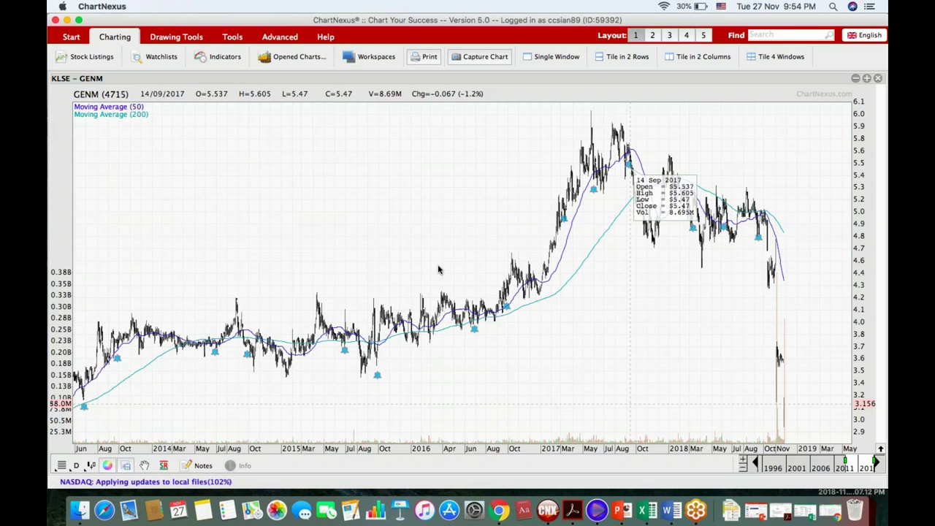
pyautogui.click(91, 465)
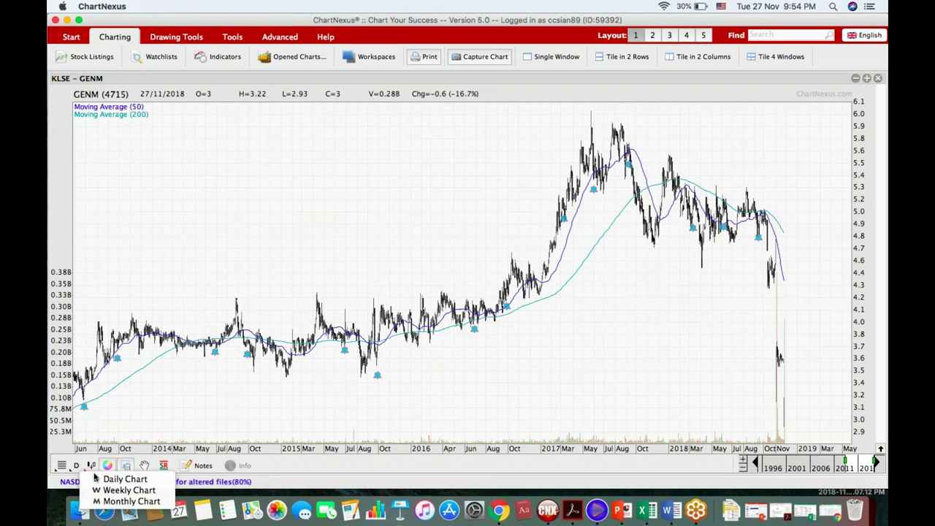
pyautogui.click(128, 490)
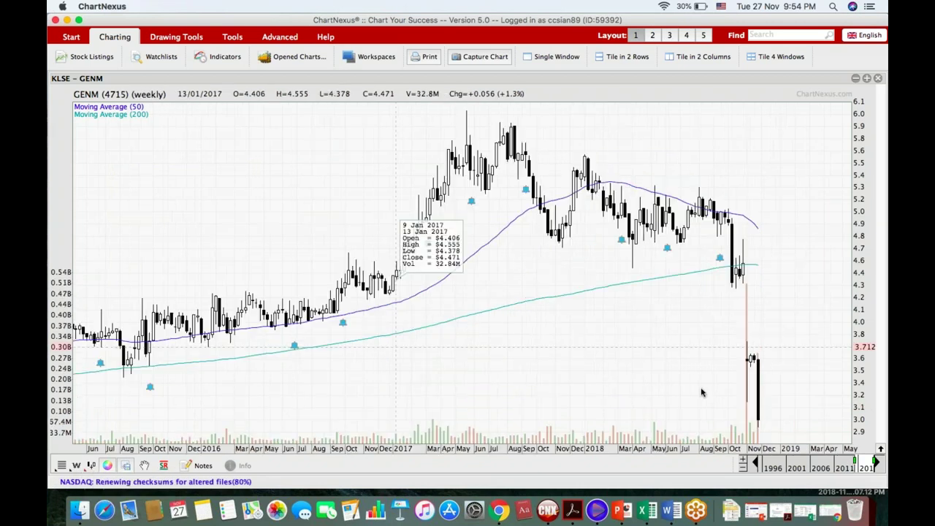
# - Widen the weekly chart's date range back to the full 1995–2018 history
pyautogui.moveTo(845, 463); pyautogui.dragTo(826, 465)
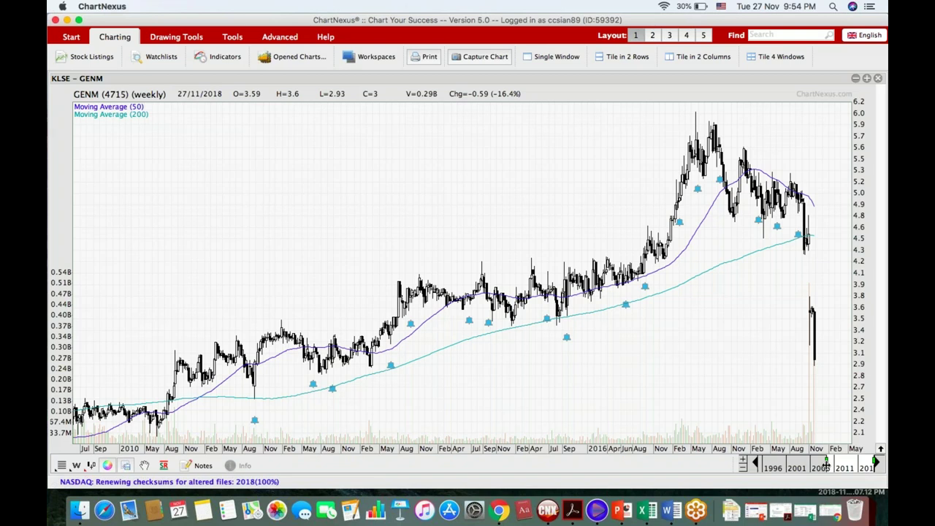
pyautogui.moveTo(833, 309)
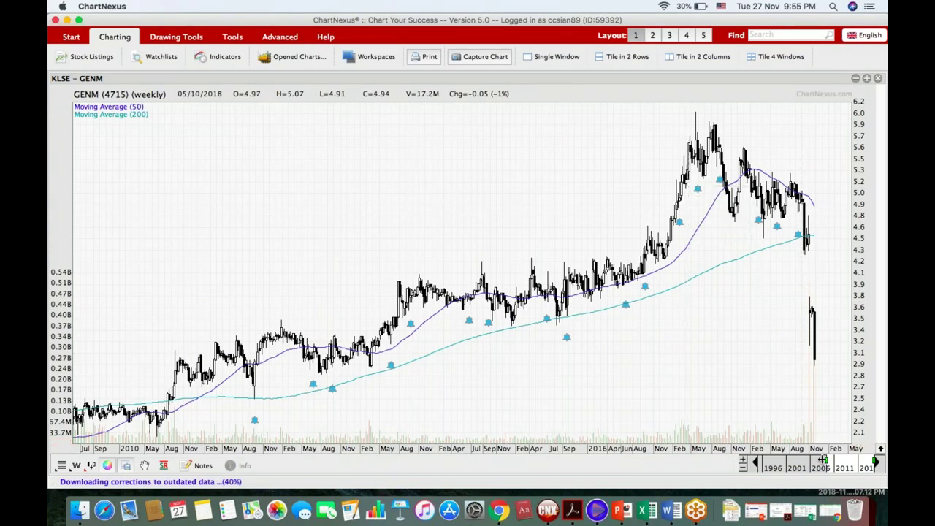
pyautogui.moveTo(823, 460); pyautogui.dragTo(451, 503)
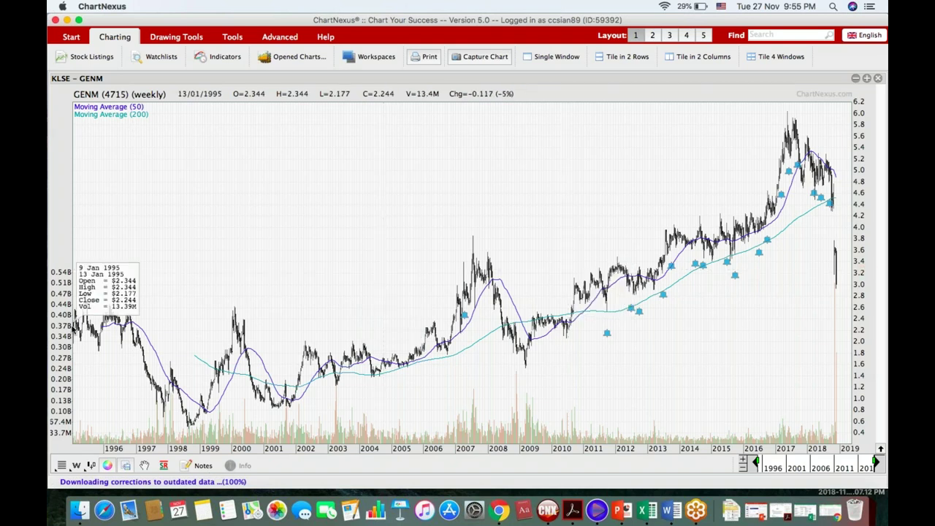
# - Draw a straight trendline from the 1998 low, extended to the latest November 2018 bar
pyautogui.click(176, 37)
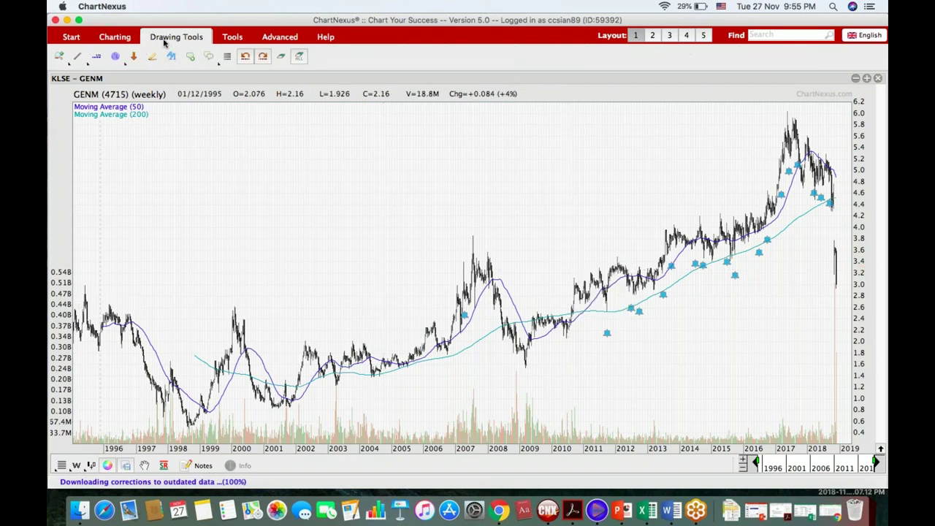
pyautogui.click(74, 65)
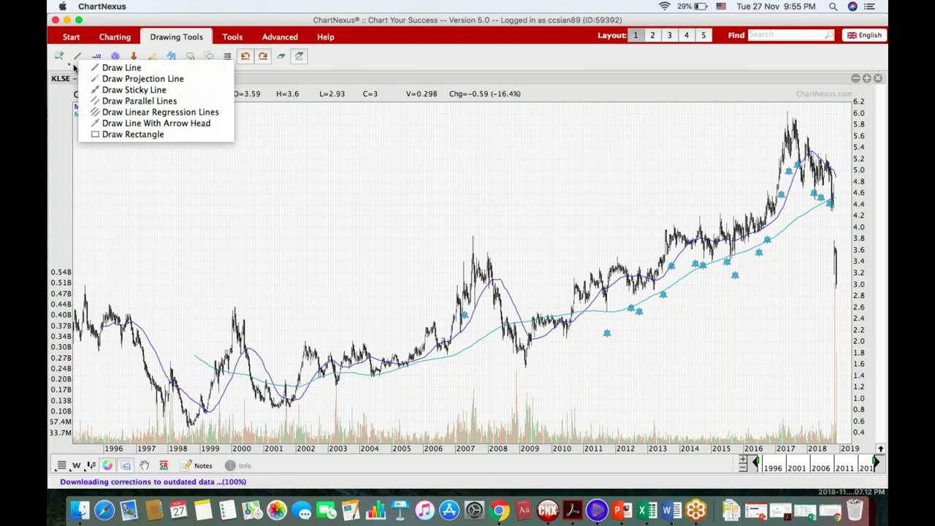
pyautogui.click(89, 68)
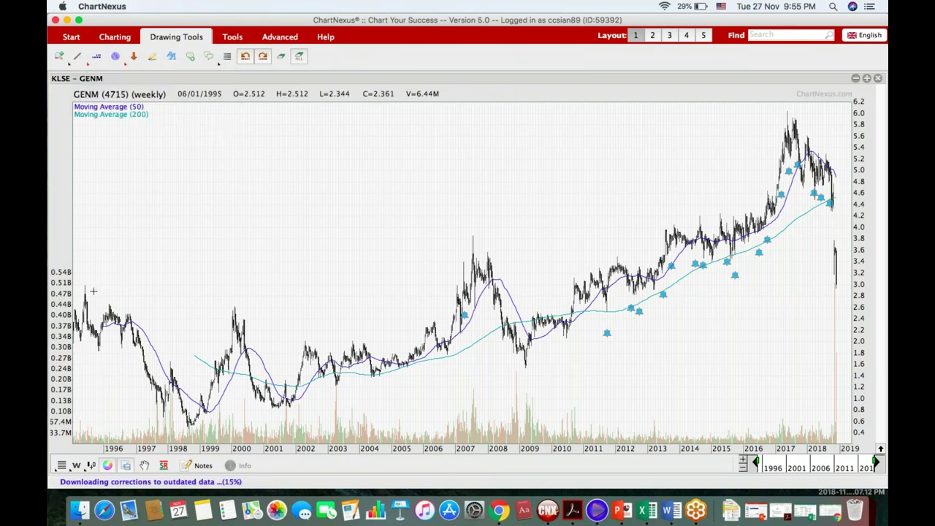
pyautogui.moveTo(94, 291); pyautogui.dragTo(92, 290)
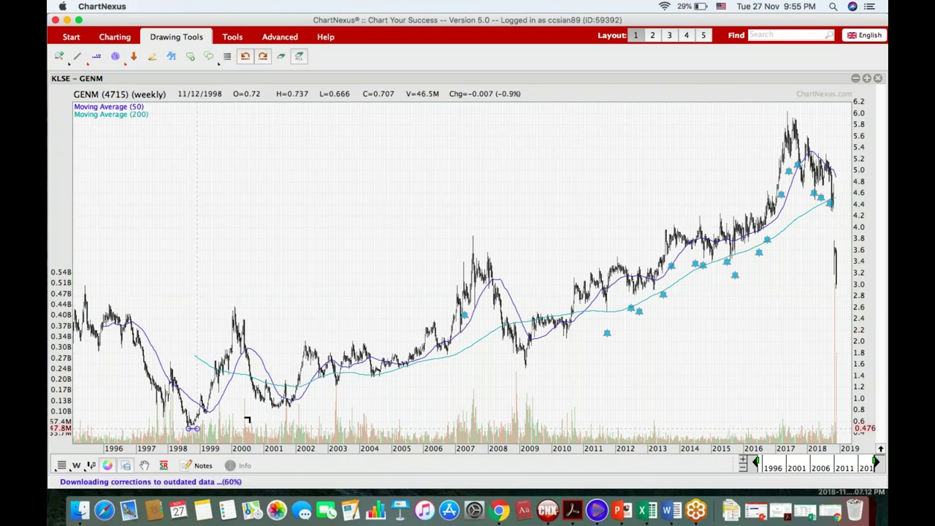
pyautogui.click(763, 302)
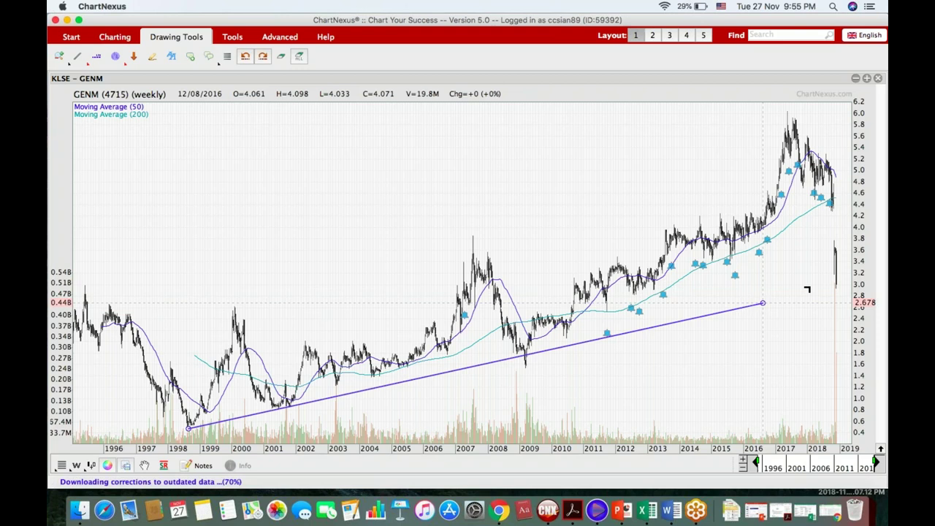
pyautogui.moveTo(808, 290); pyautogui.dragTo(846, 290)
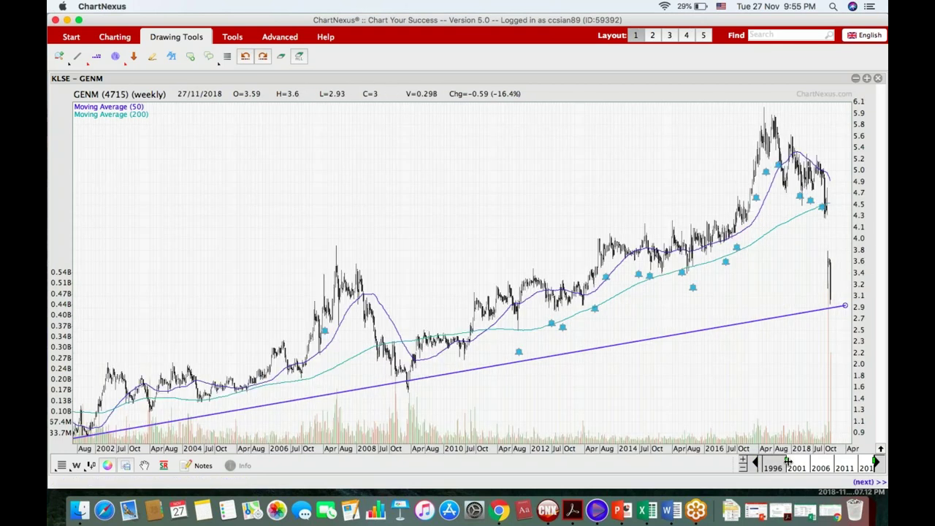
# - Zoom to 2015–2019, compress the price scale, then widen the dates back out to full history
pyautogui.moveTo(788, 461); pyautogui.dragTo(855, 462)
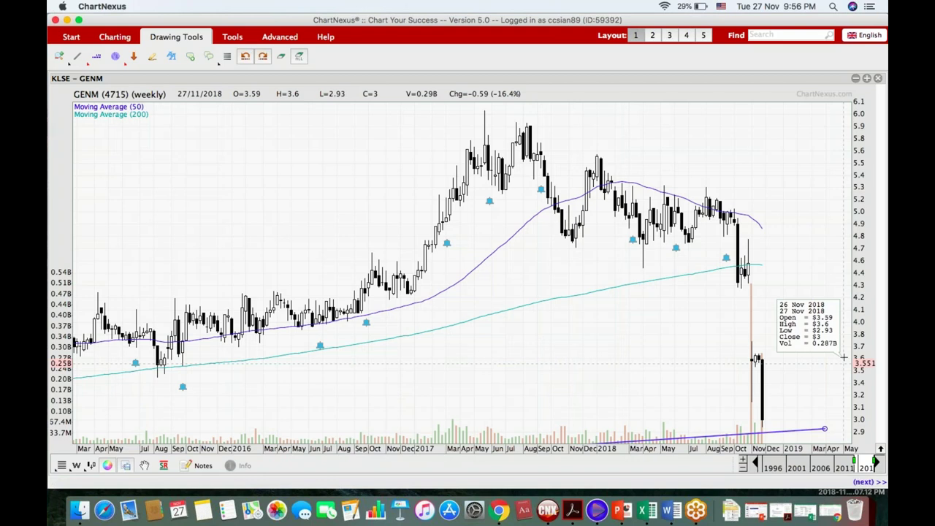
pyautogui.moveTo(857, 322); pyautogui.dragTo(855, 267)
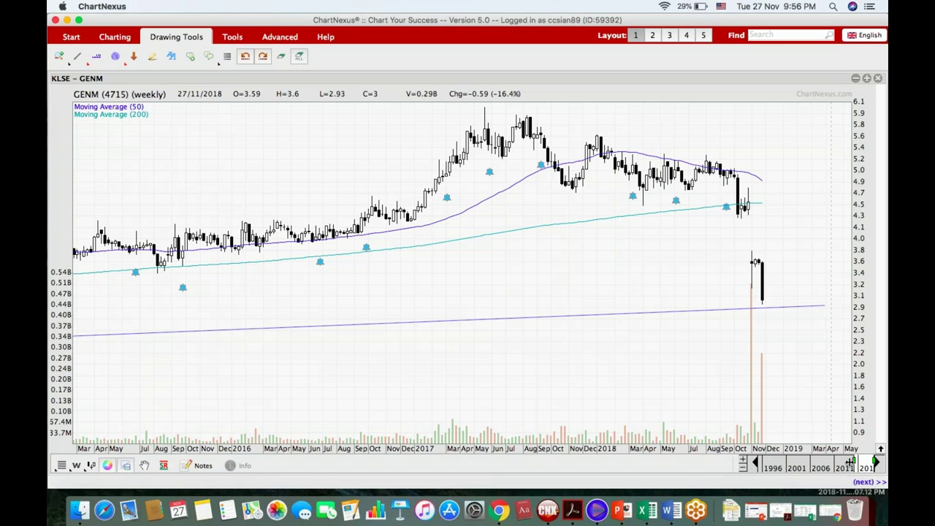
pyautogui.moveTo(851, 462); pyautogui.dragTo(842, 462)
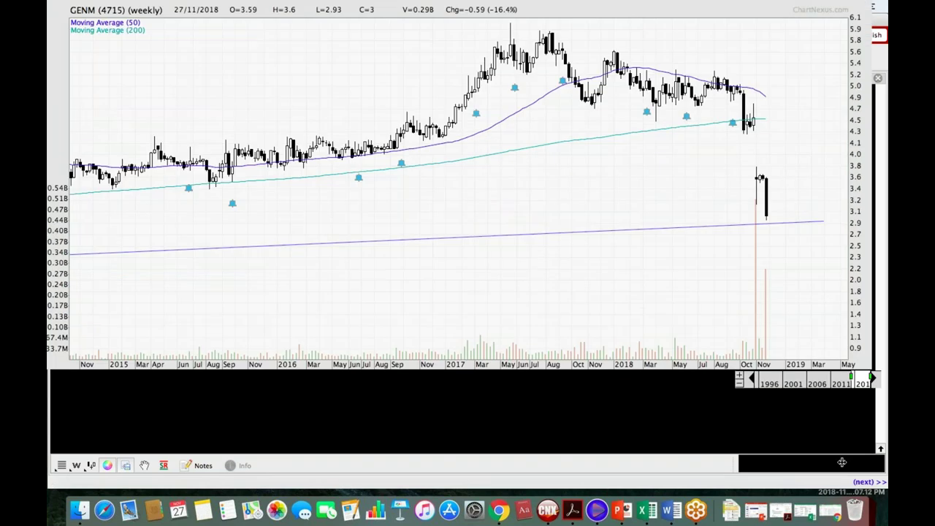
pyautogui.moveTo(842, 462); pyautogui.dragTo(756, 461)
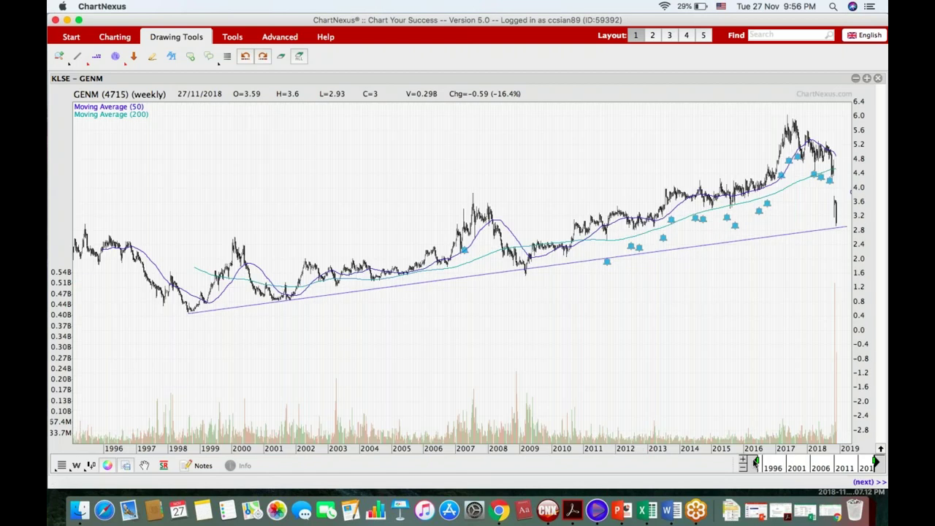
pyautogui.moveTo(878, 462); pyautogui.dragTo(878, 461)
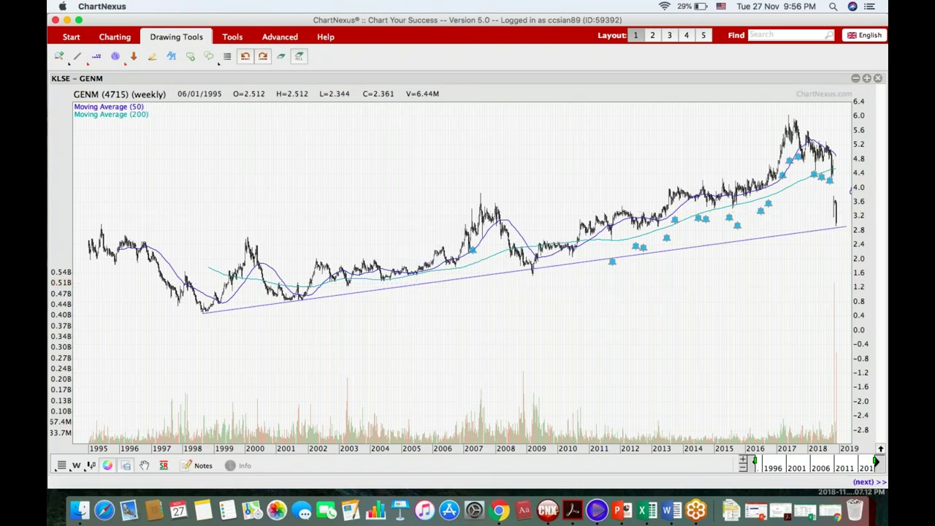
# - Switch the price axis to logarithmic while keeping weekly candles
pyautogui.click(59, 468)
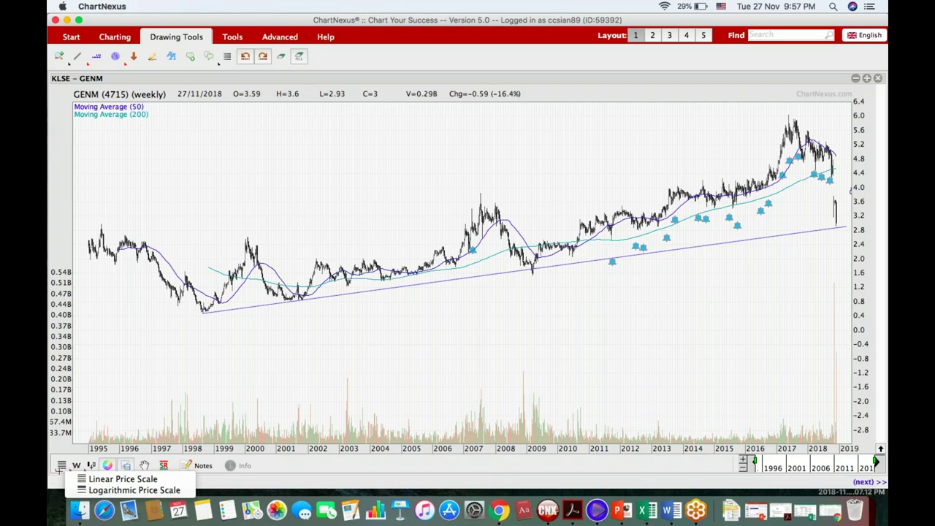
pyautogui.click(140, 490)
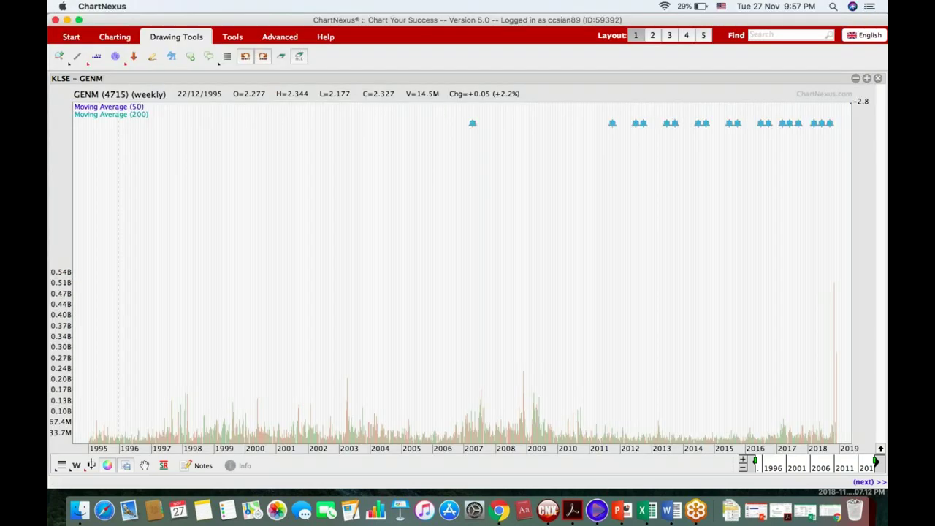
pyautogui.click(76, 466)
pyautogui.click(101, 480)
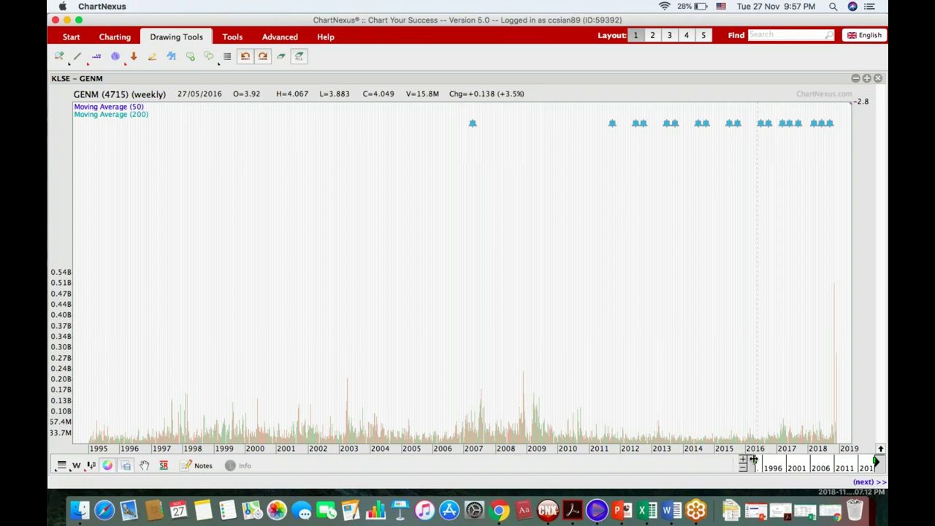
# - Narrow dates to 2001 onward, squash prices into a thin band, and expand the log axis to 15
pyautogui.moveTo(754, 459); pyautogui.dragTo(816, 459)
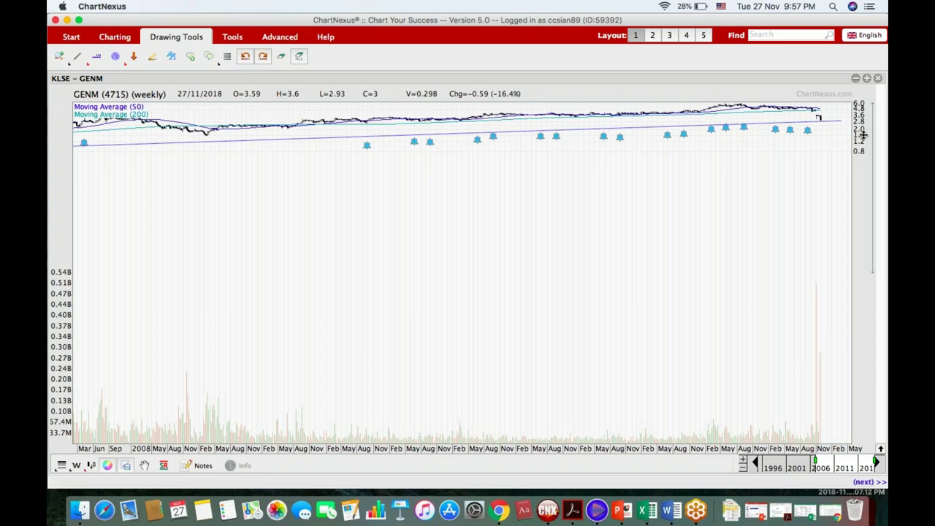
pyautogui.moveTo(863, 135); pyautogui.dragTo(860, 104)
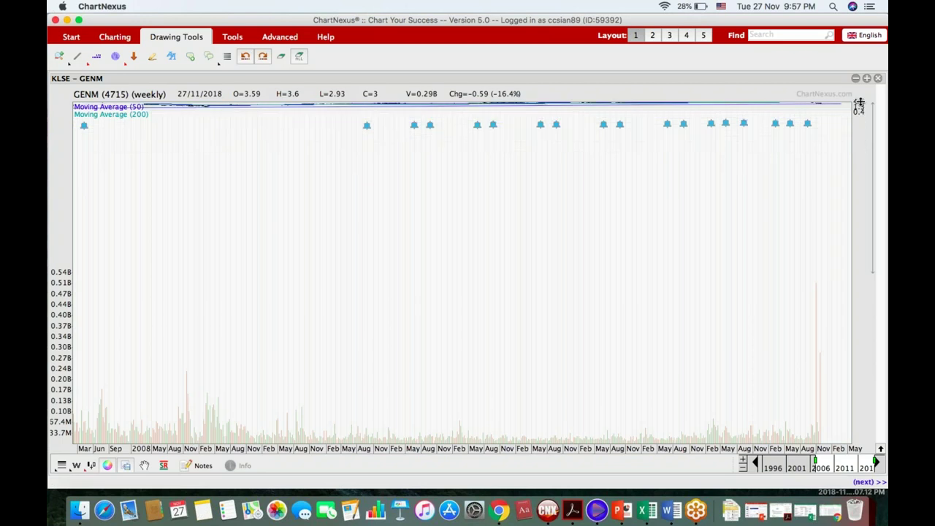
pyautogui.click(91, 465)
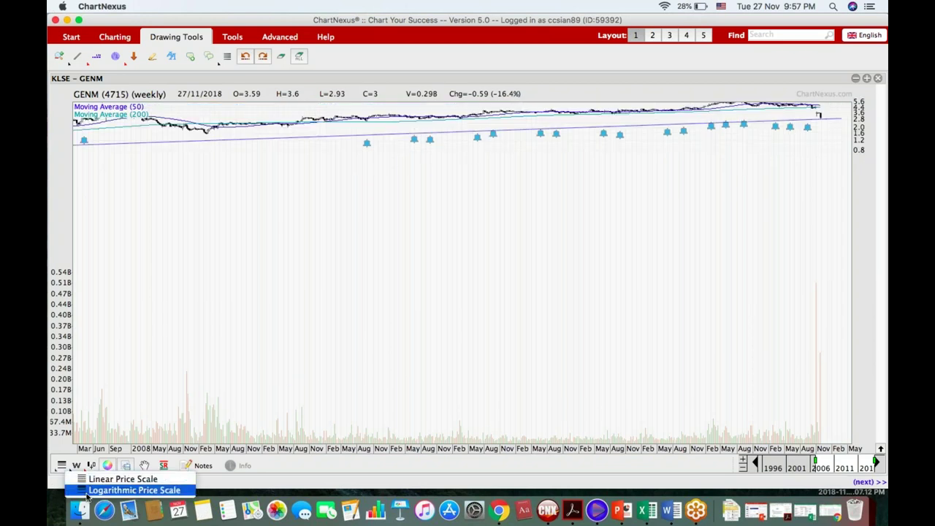
pyautogui.click(87, 492)
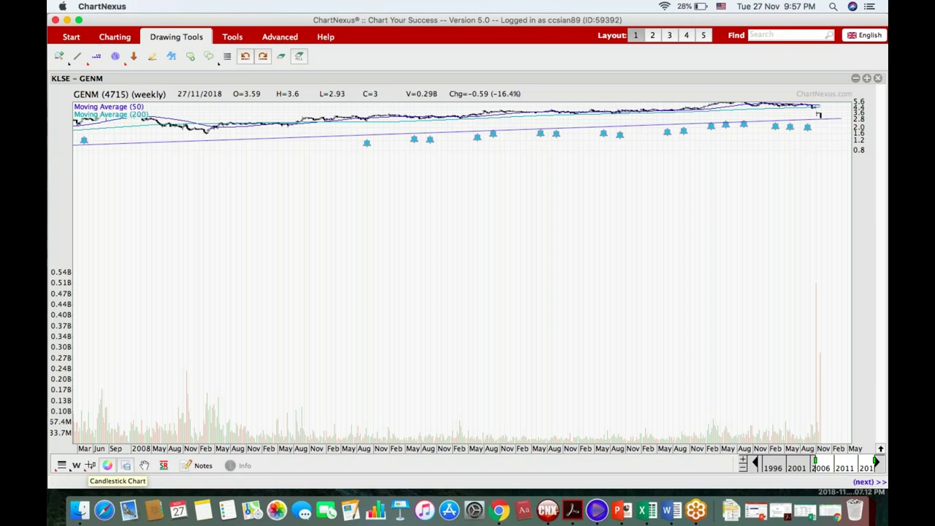
pyautogui.click(76, 465)
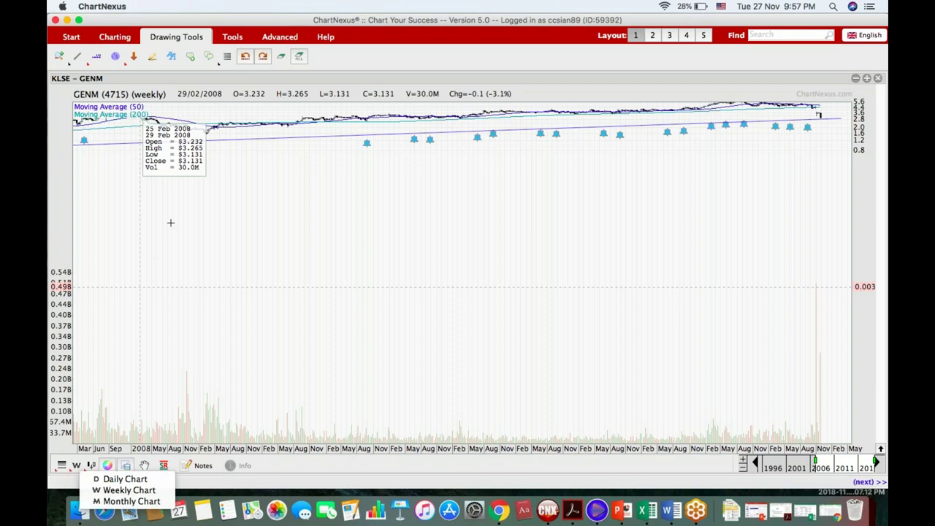
pyautogui.moveTo(856, 219); pyautogui.dragTo(855, 199)
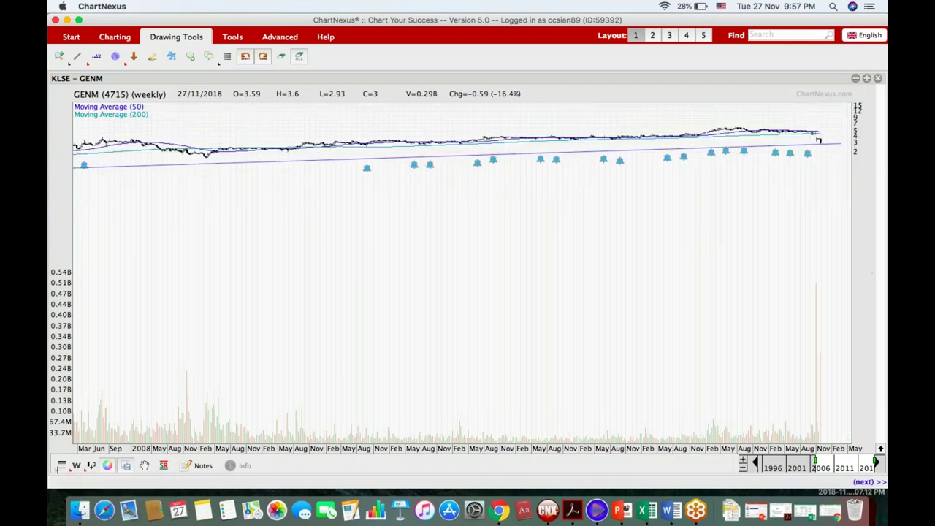
# - Return to a linear price scale, stretch the chart to fill the pane, and open the line-drawing tools list
pyautogui.click(90, 465)
pyautogui.click(123, 478)
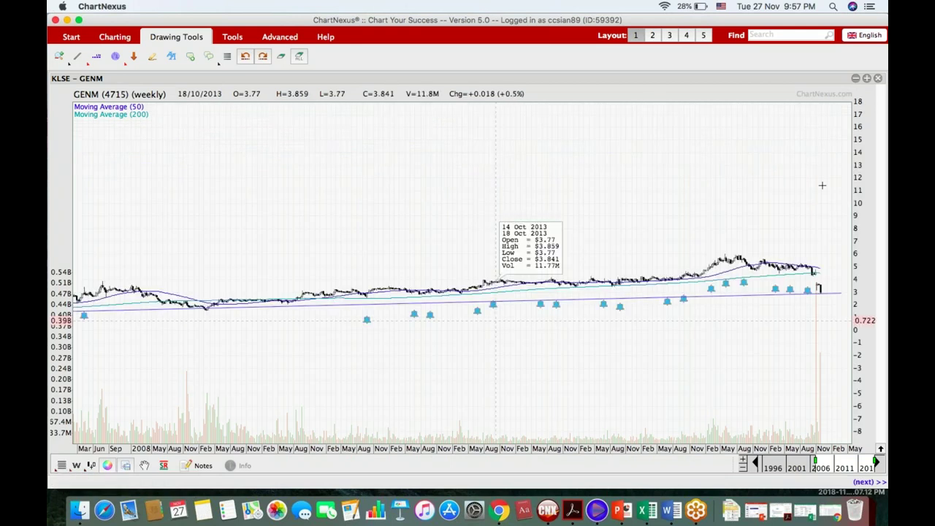
pyautogui.moveTo(861, 196); pyautogui.dragTo(858, 116)
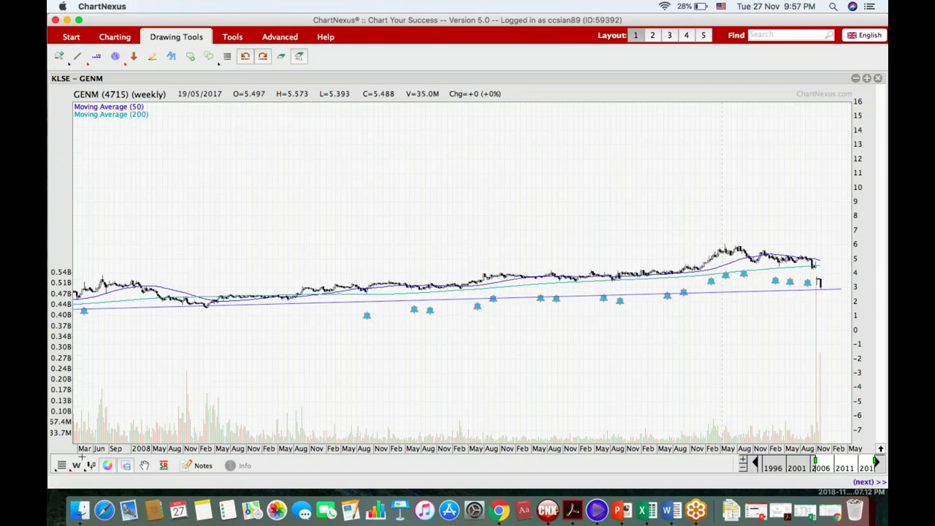
pyautogui.click(90, 465)
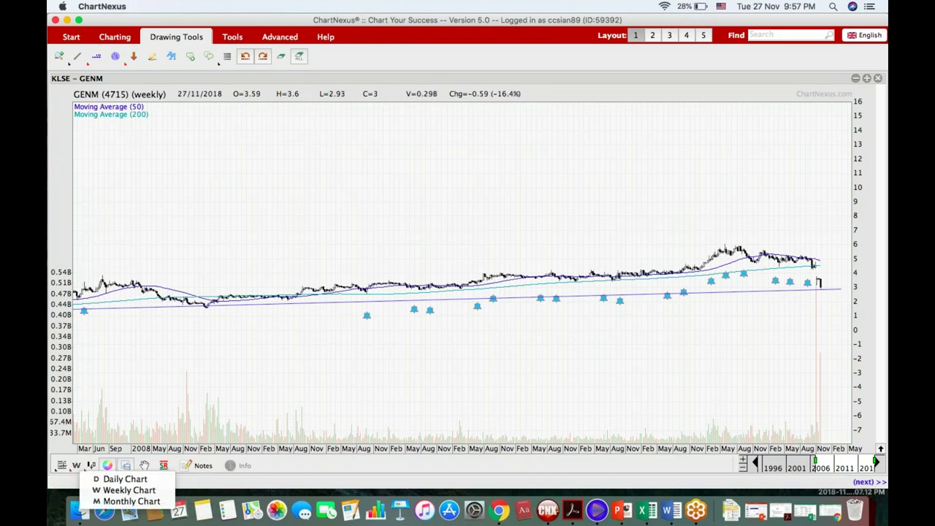
pyautogui.moveTo(76, 466)
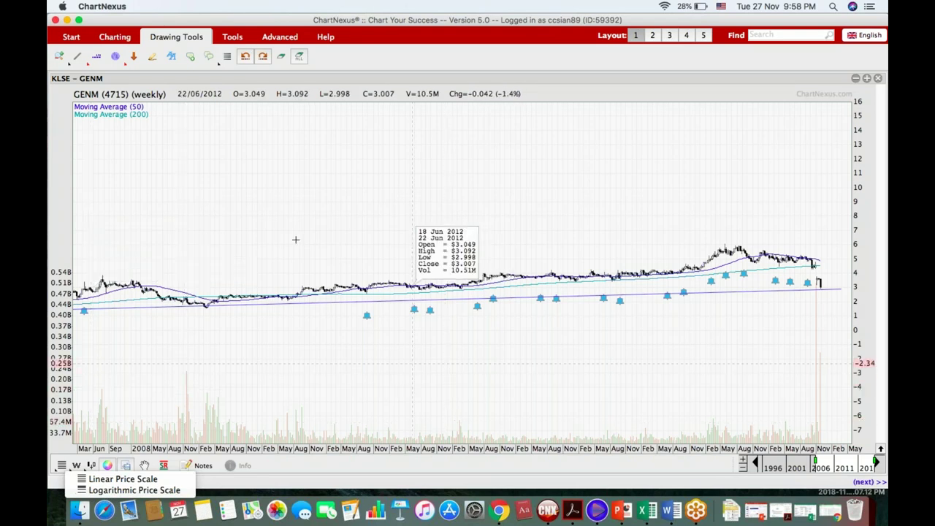
pyautogui.click(77, 57)
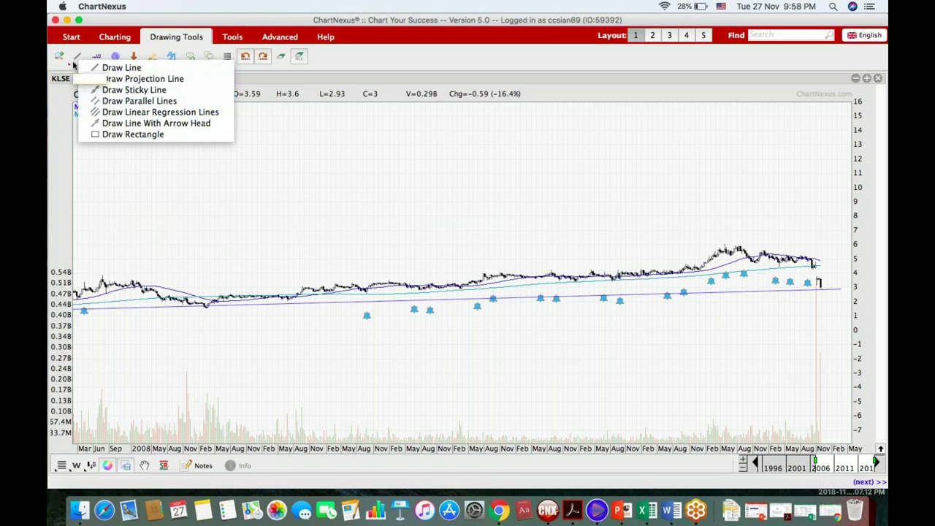
# - Pick Draw Horizontal Line, then select and deselect the purple trendline, leaving it unchanged
pyautogui.click(96, 59)
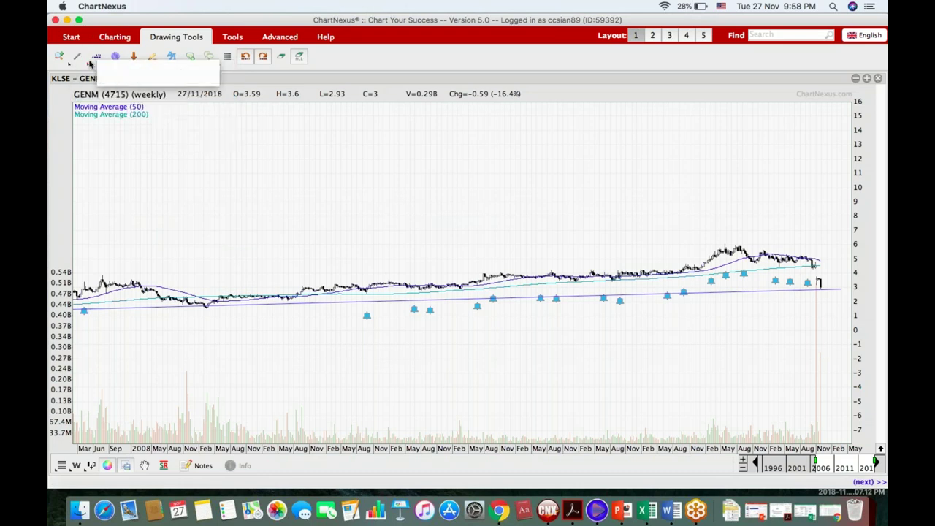
pyautogui.click(157, 67)
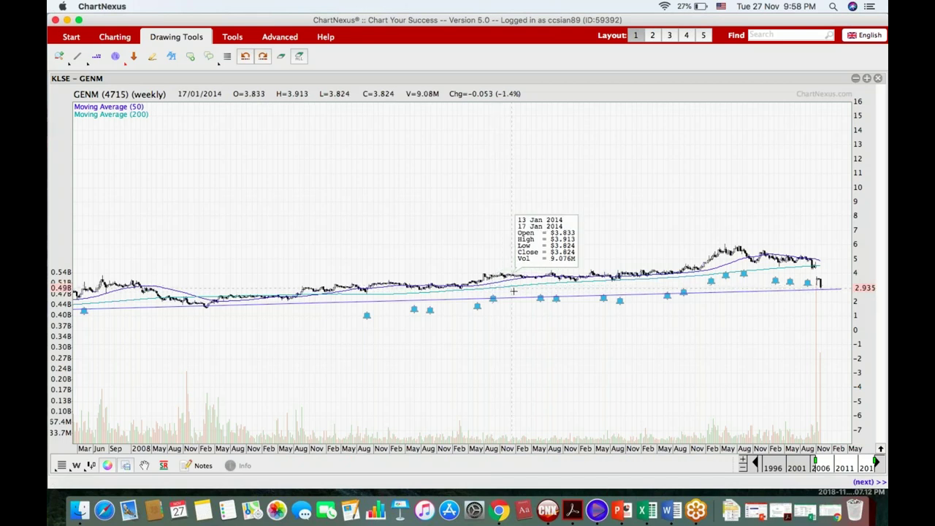
pyautogui.click(556, 294)
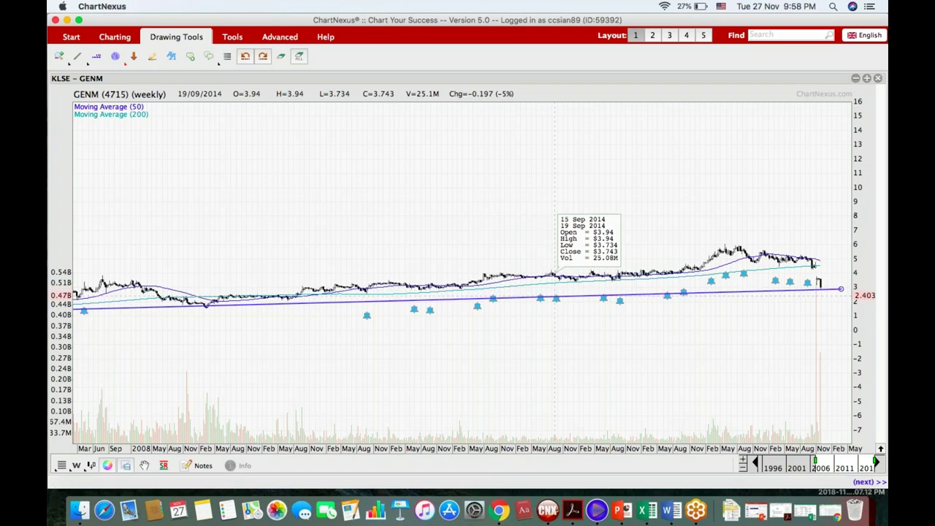
pyautogui.click(807, 224)
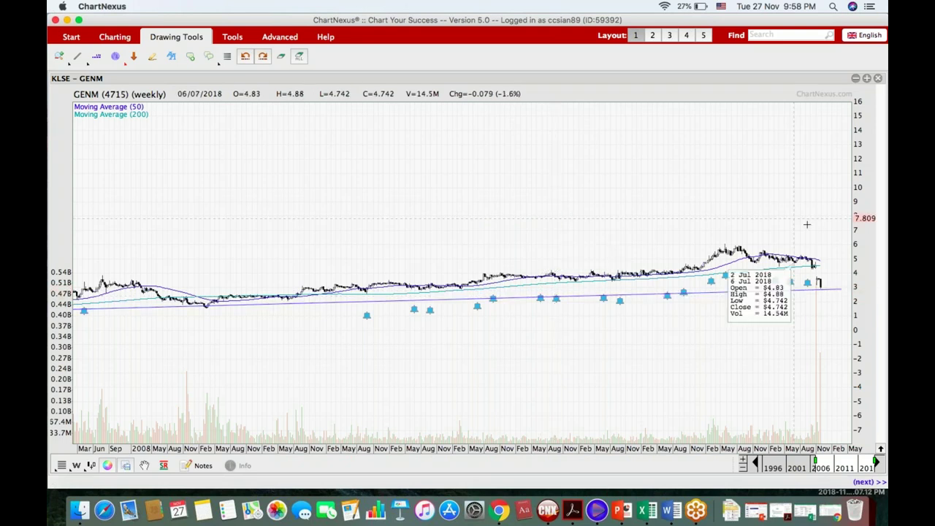
# - Rescale the price axis to about -0.4 to 4.7 so recent candles fill the chart
pyautogui.moveTo(855, 201); pyautogui.dragTo(852, 126)
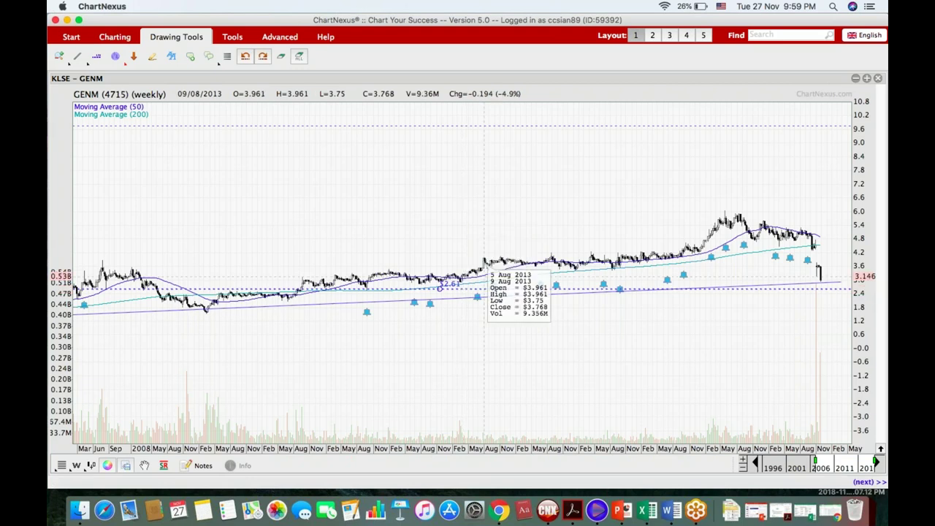
pyautogui.moveTo(857, 190); pyautogui.dragTo(854, 260)
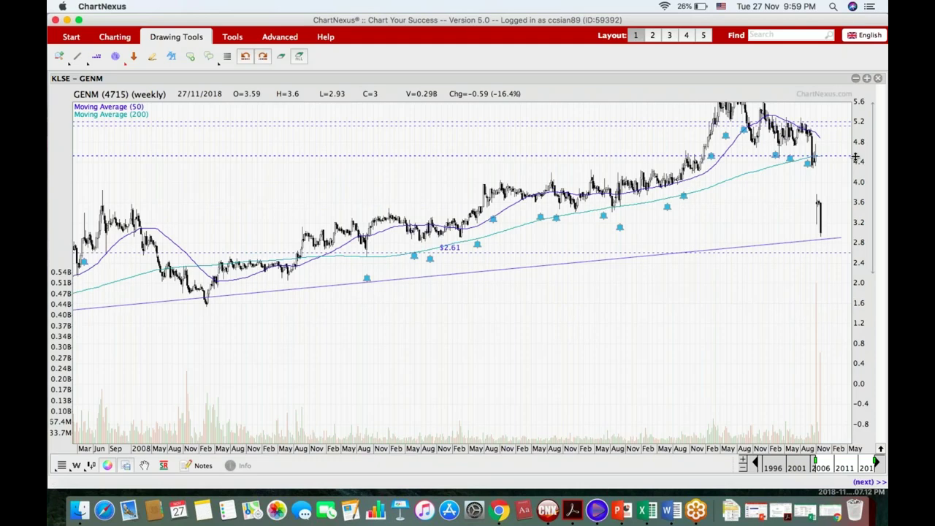
pyautogui.moveTo(856, 157); pyautogui.dragTo(858, 209)
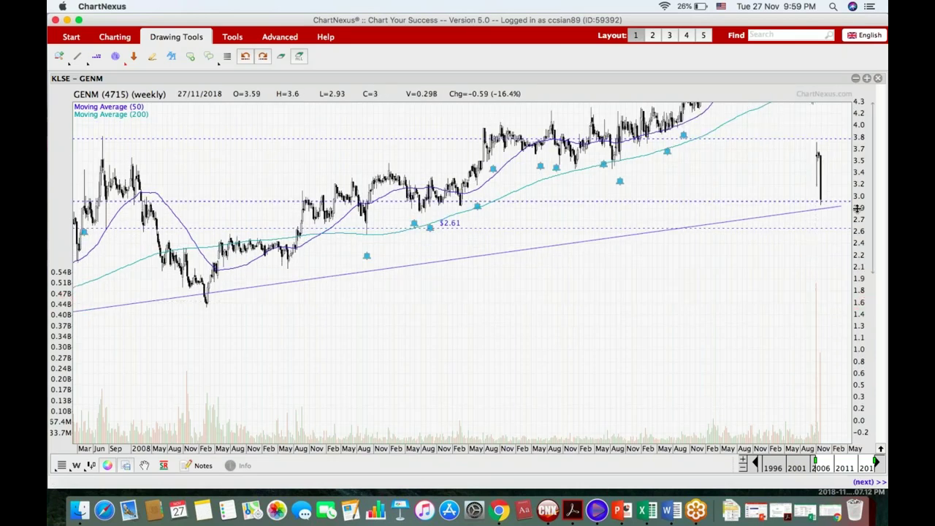
pyautogui.moveTo(857, 209); pyautogui.dragTo(882, 279)
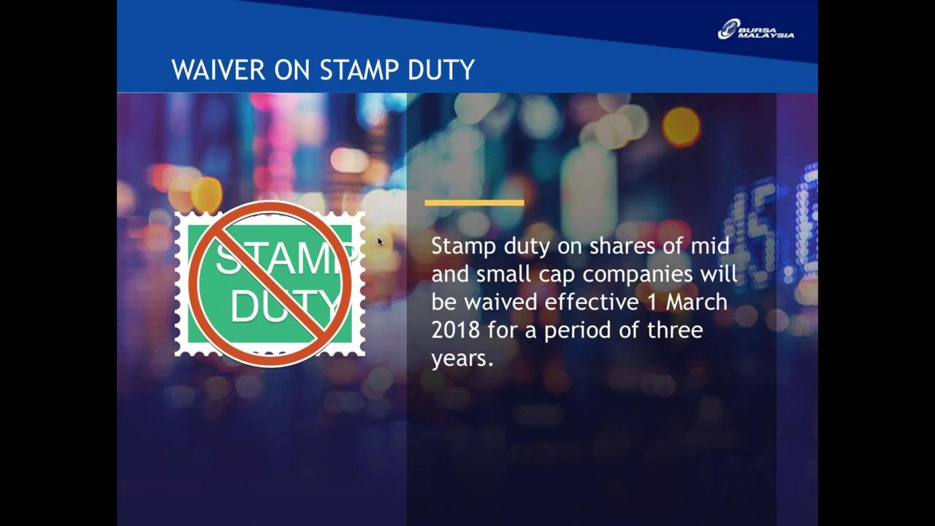
# - Advance past the ETF stamp duty point to the closing Thank you slide
pyautogui.click(379, 242)
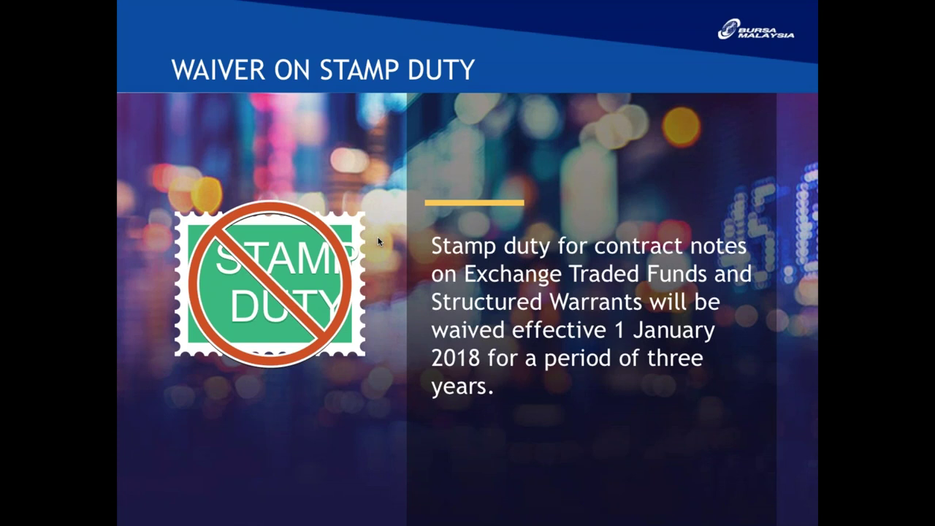
pyautogui.click(379, 242)
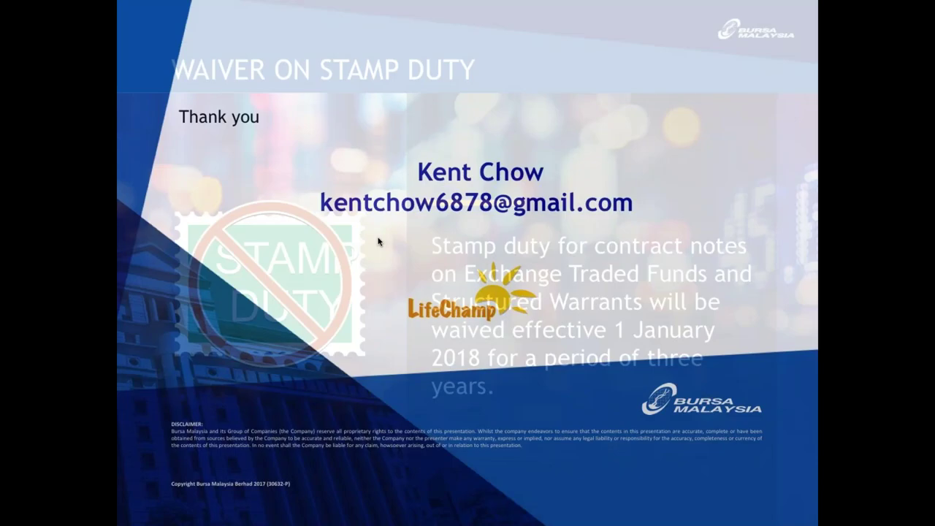